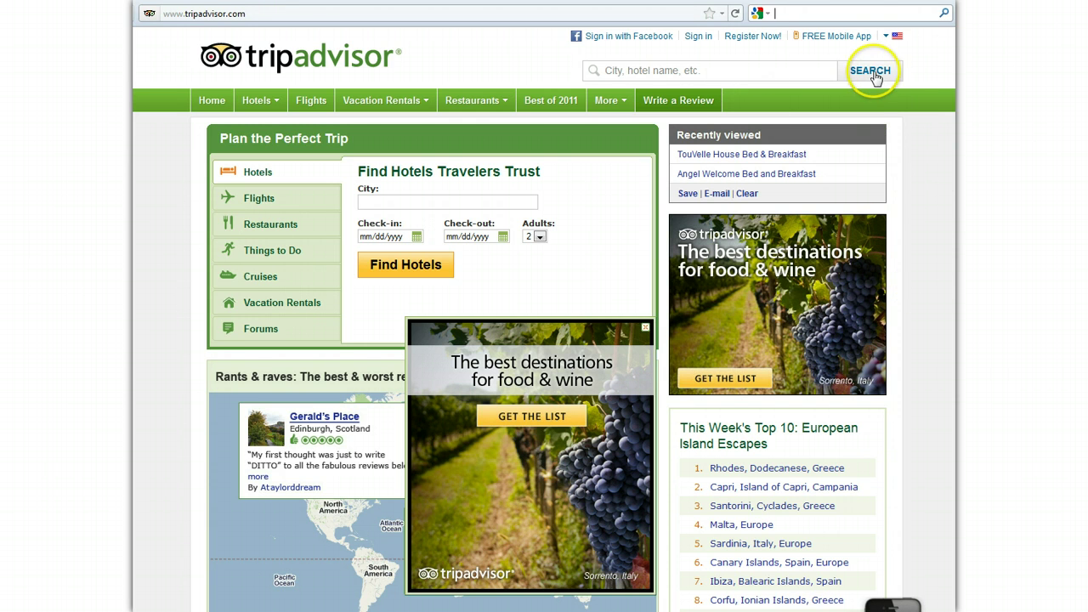
- Click into the TripAdvisor home page search box to start a hotel search
{"action": "left_click", "coordinate": [717, 70]}
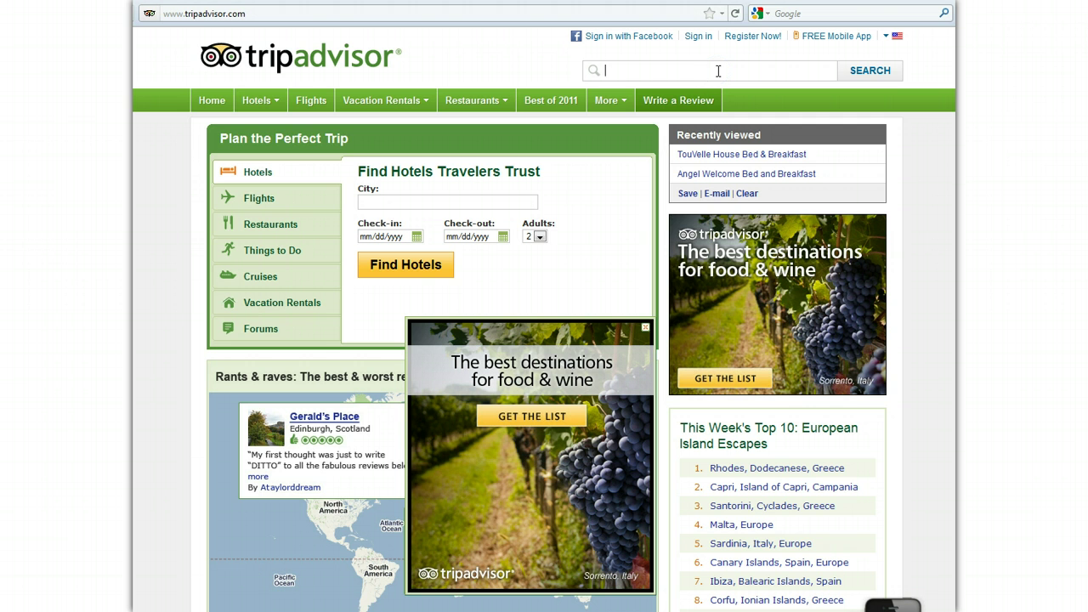
- Search '10 Fitch' and pick the '10 Fitch ~ Luxurious Romantic Inn' suggestion
{"action": "type", "text": "10 Fitch"}
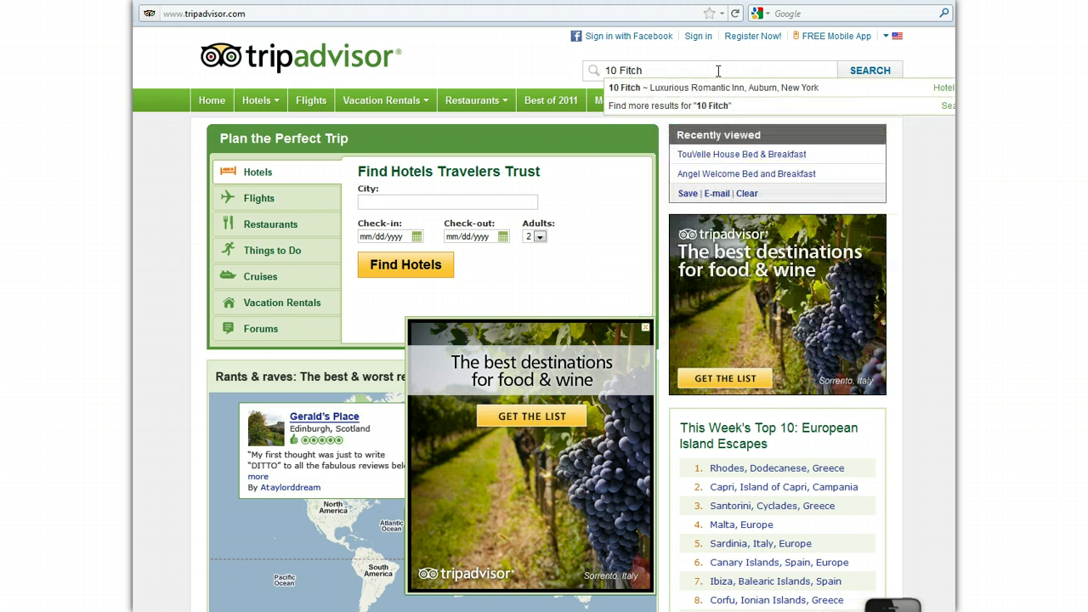
{"action": "left_click", "coordinate": [721, 91]}
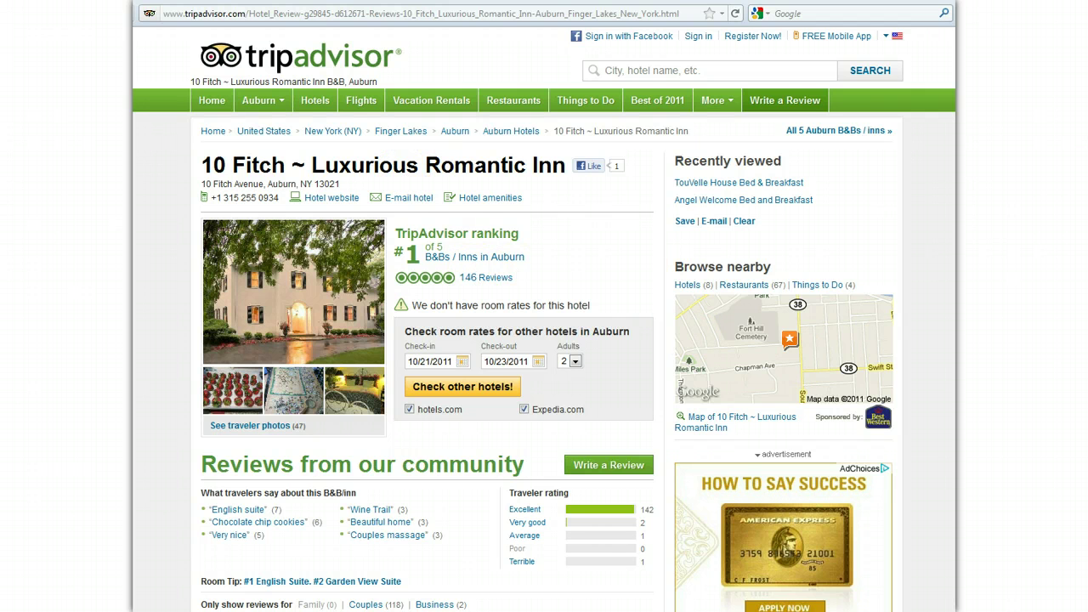
{"action": "scroll", "coordinate": [544, 319], "scroll_direction": "down", "scroll_amount": 5}
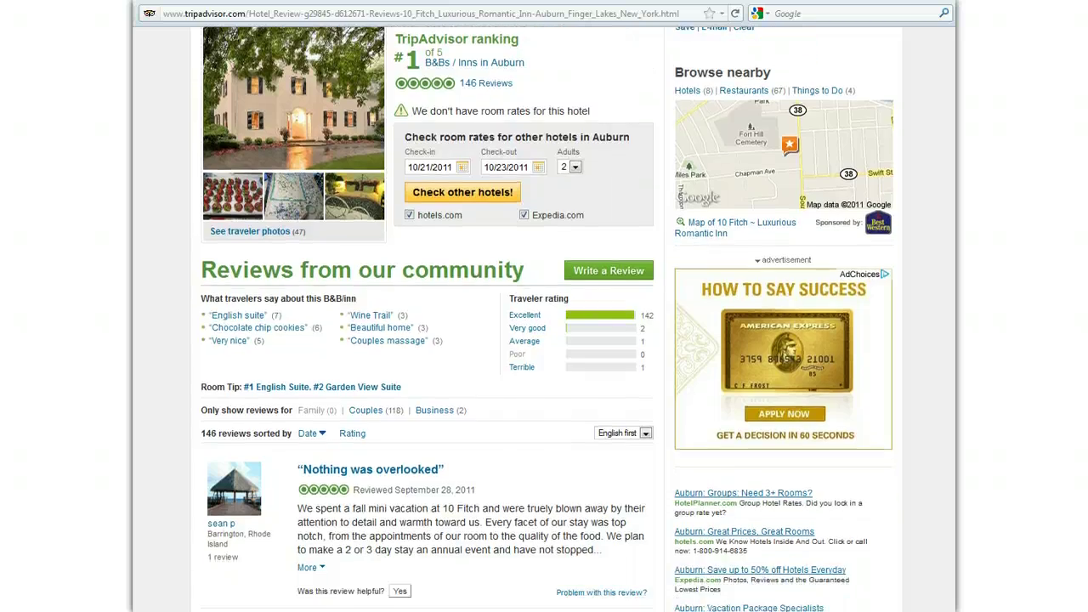
{"action": "scroll", "coordinate": [544, 319], "scroll_direction": "down", "scroll_amount": 4}
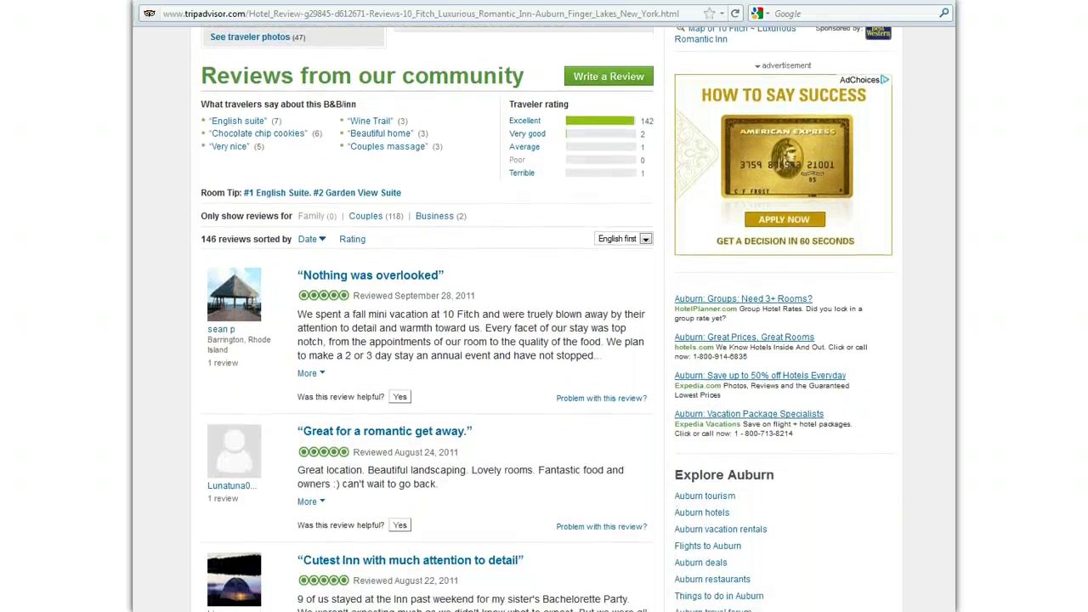
{"action": "scroll", "coordinate": [544, 319], "scroll_direction": "down", "scroll_amount": 3}
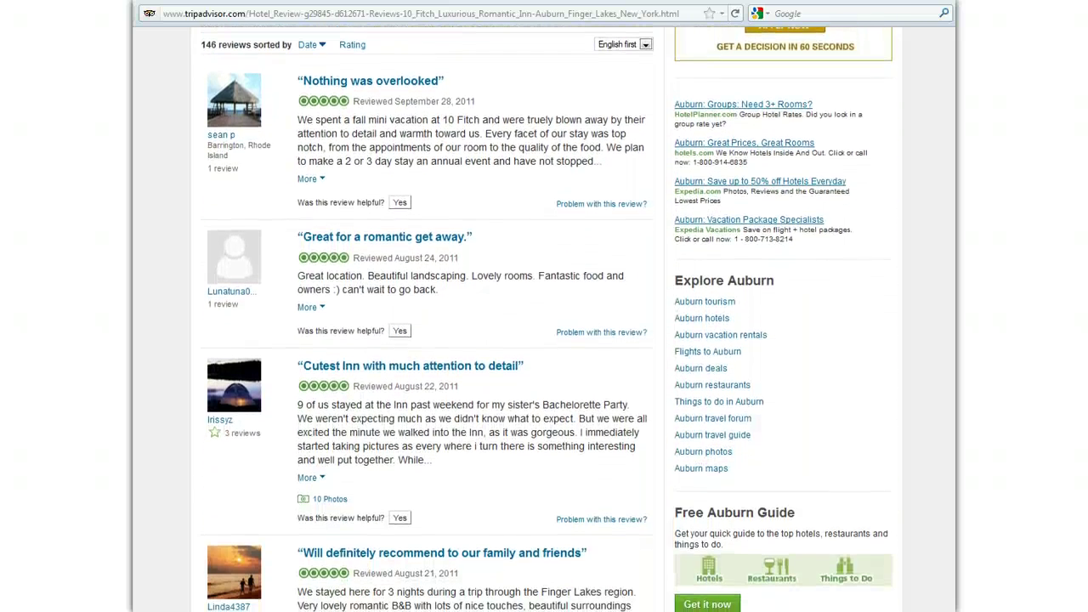
{"action": "scroll", "coordinate": [544, 319], "scroll_direction": "down", "scroll_amount": 4}
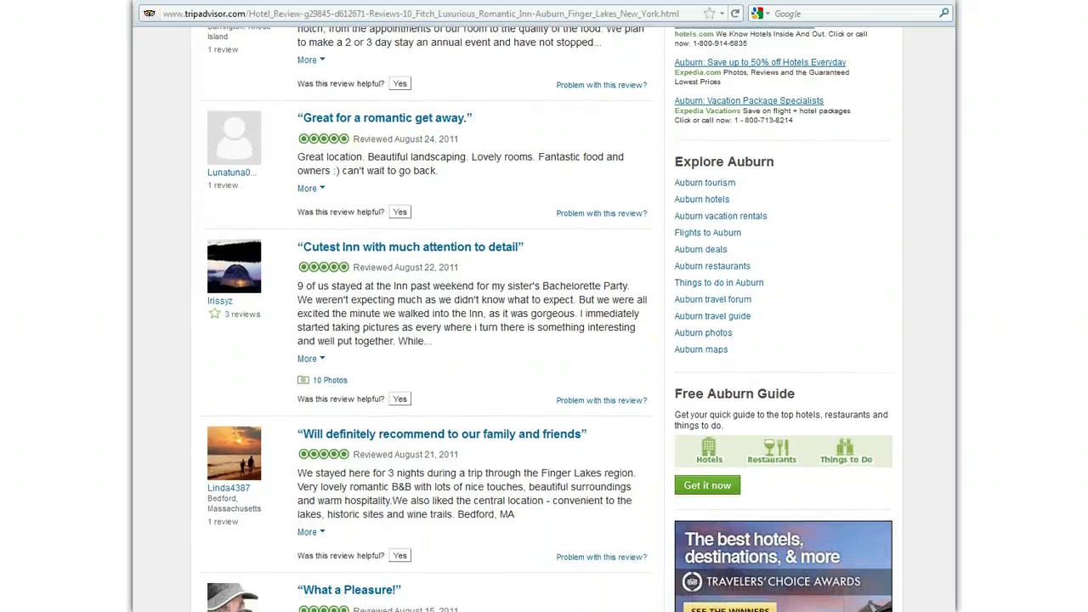
{"action": "scroll", "coordinate": [544, 319], "scroll_direction": "down", "scroll_amount": 7}
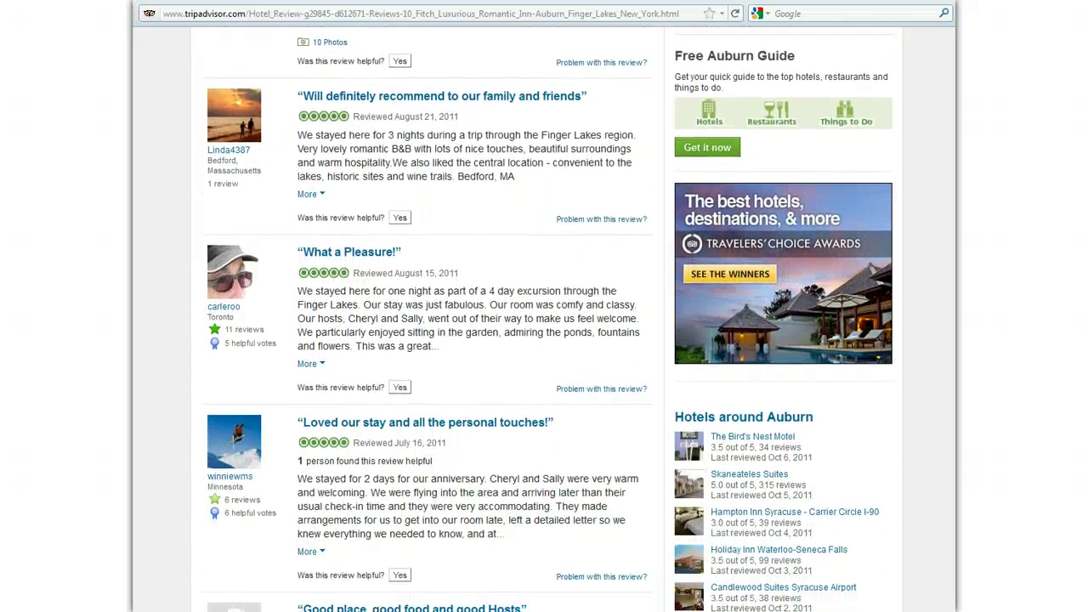
{"action": "scroll", "coordinate": [544, 318], "scroll_direction": "down", "scroll_amount": 6}
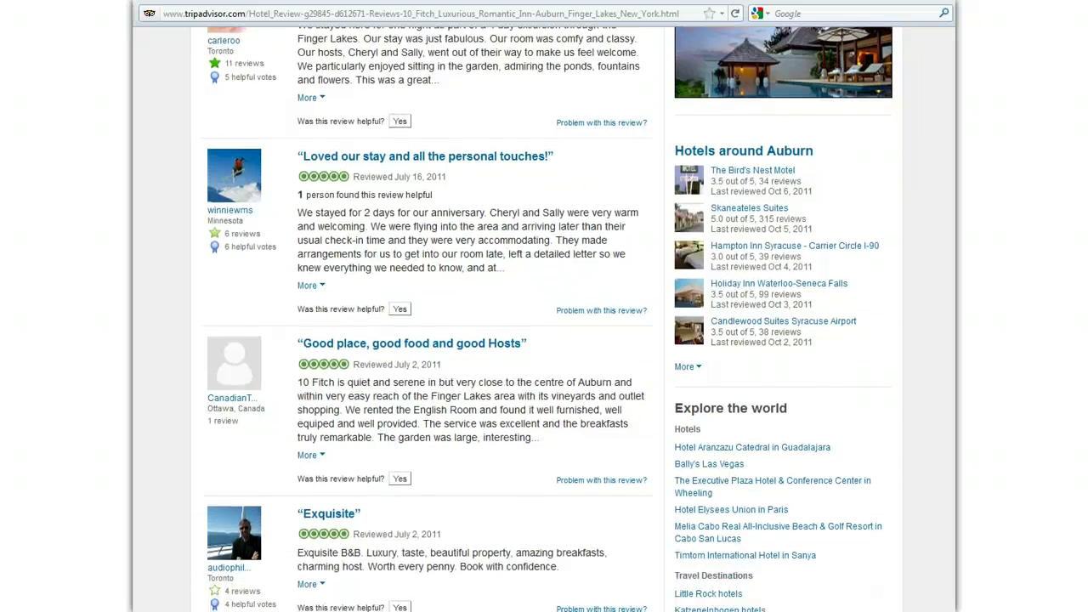
{"action": "scroll", "coordinate": [544, 319], "scroll_direction": "down", "scroll_amount": 3}
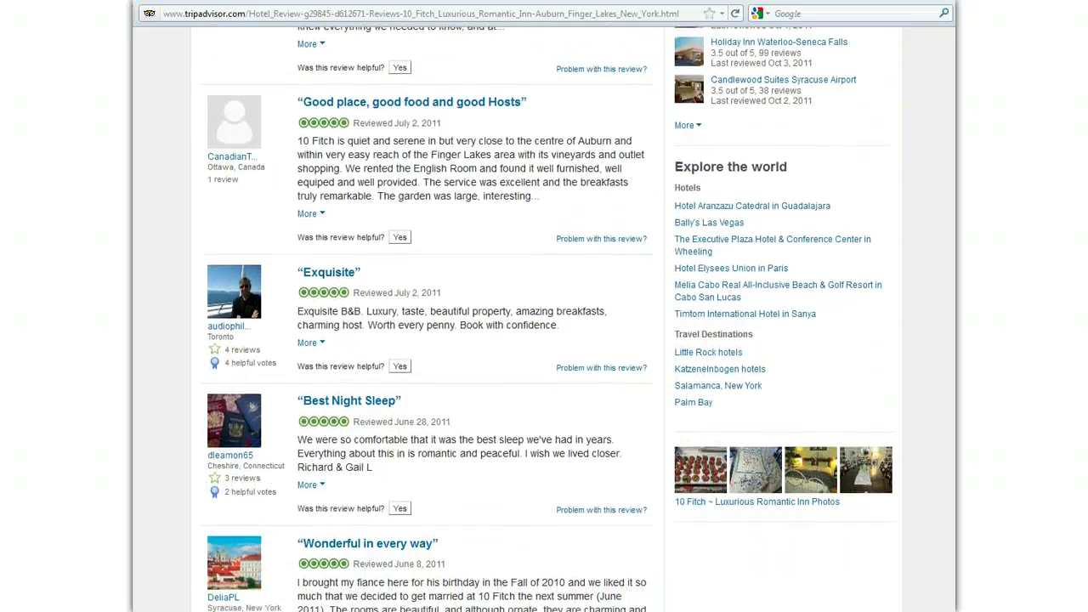
{"action": "scroll", "coordinate": [544, 318], "scroll_direction": "down", "scroll_amount": 5}
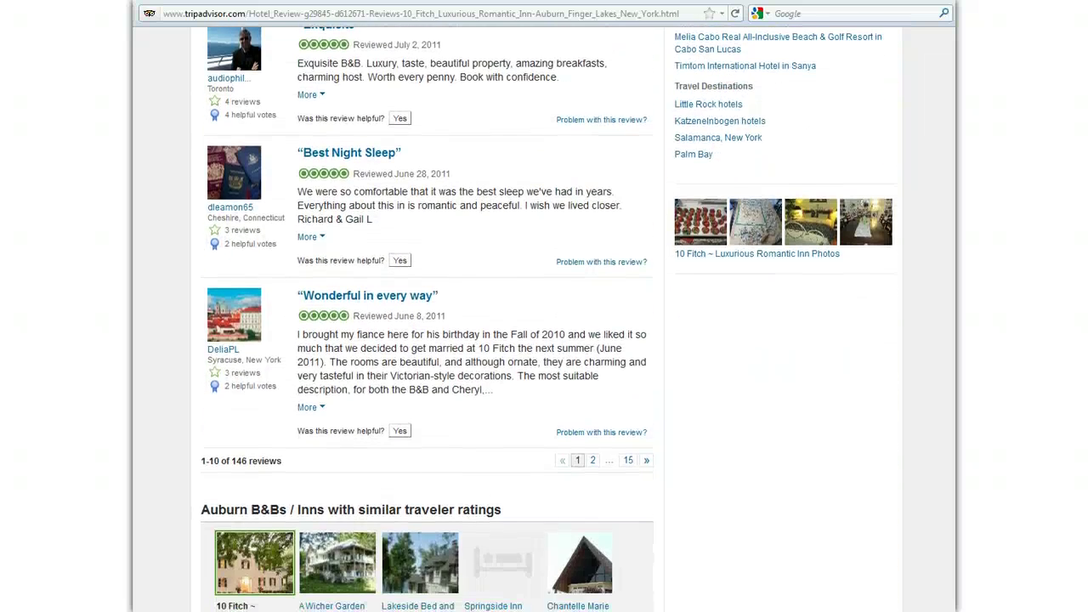
{"action": "scroll", "coordinate": [544, 319], "scroll_direction": "down", "scroll_amount": 5}
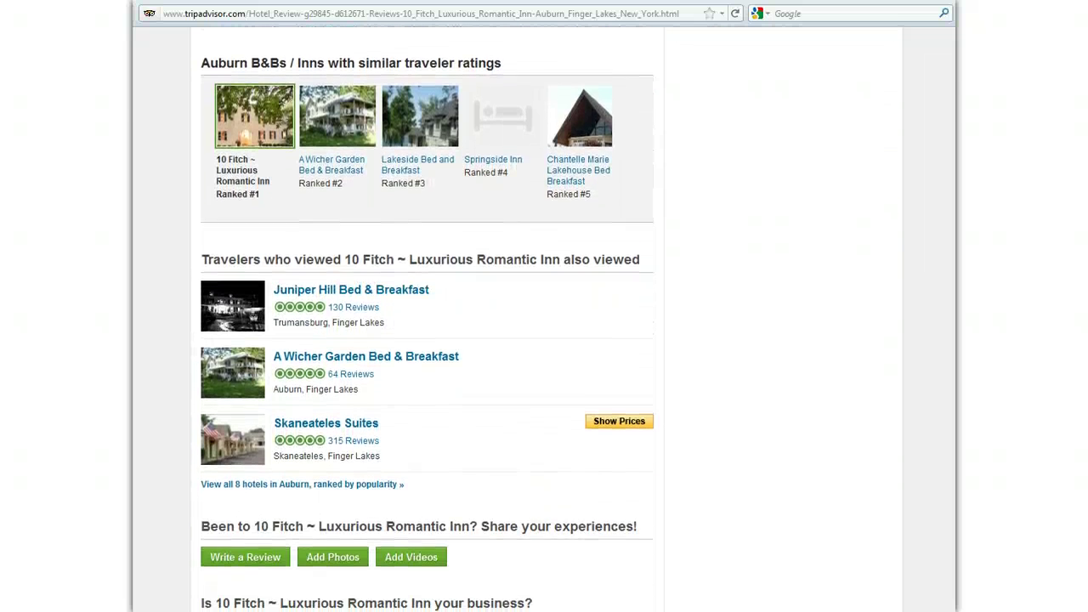
{"action": "key", "text": "Home"}
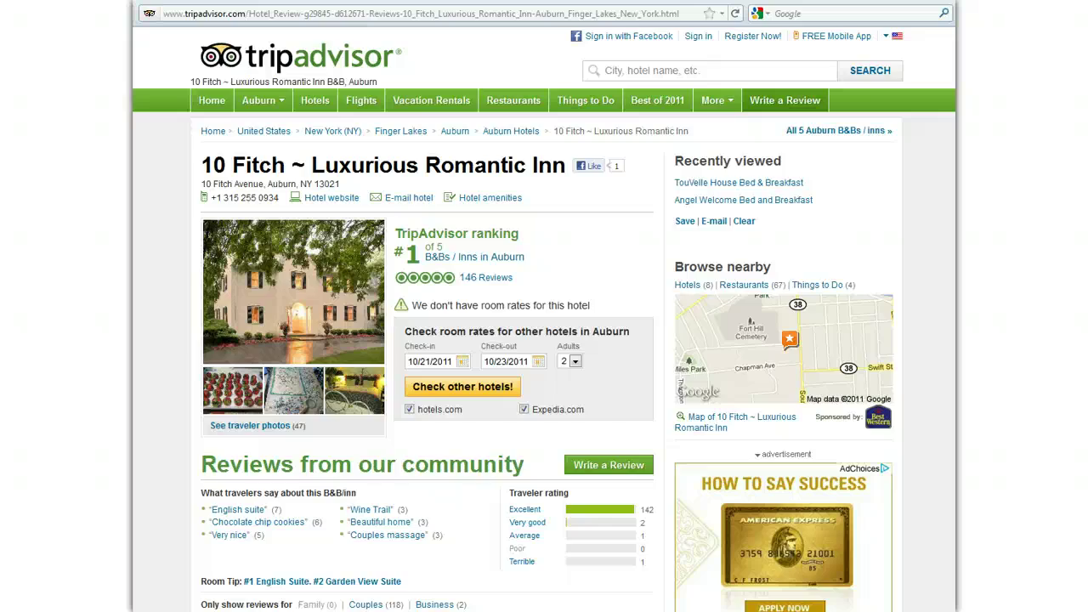
{"action": "scroll", "coordinate": [544, 319], "scroll_direction": "down", "scroll_amount": 20}
{"action": "scroll", "coordinate": [544, 319], "scroll_direction": "down", "scroll_amount": 10}
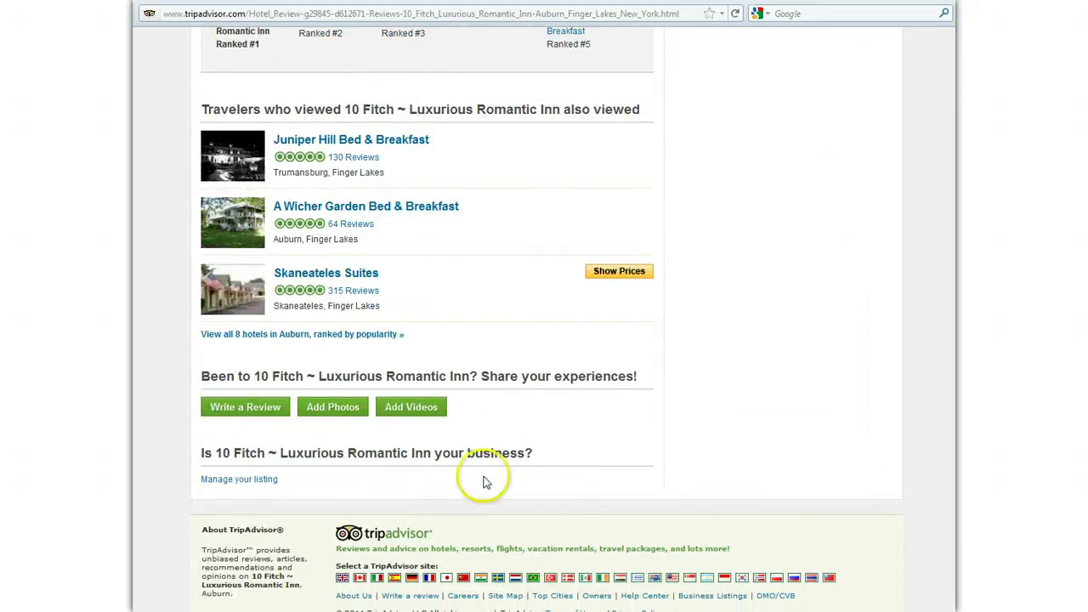
- Go to 'Manage your listing' for the inn and open its online marketing tools
{"action": "left_click", "coordinate": [235, 480]}
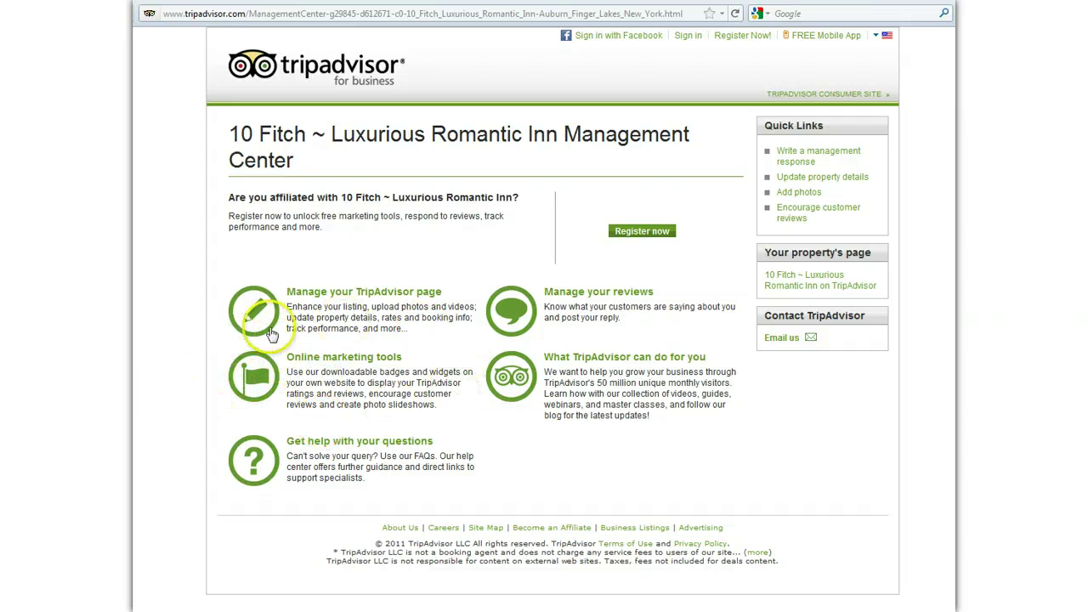
{"action": "left_click", "coordinate": [382, 362]}
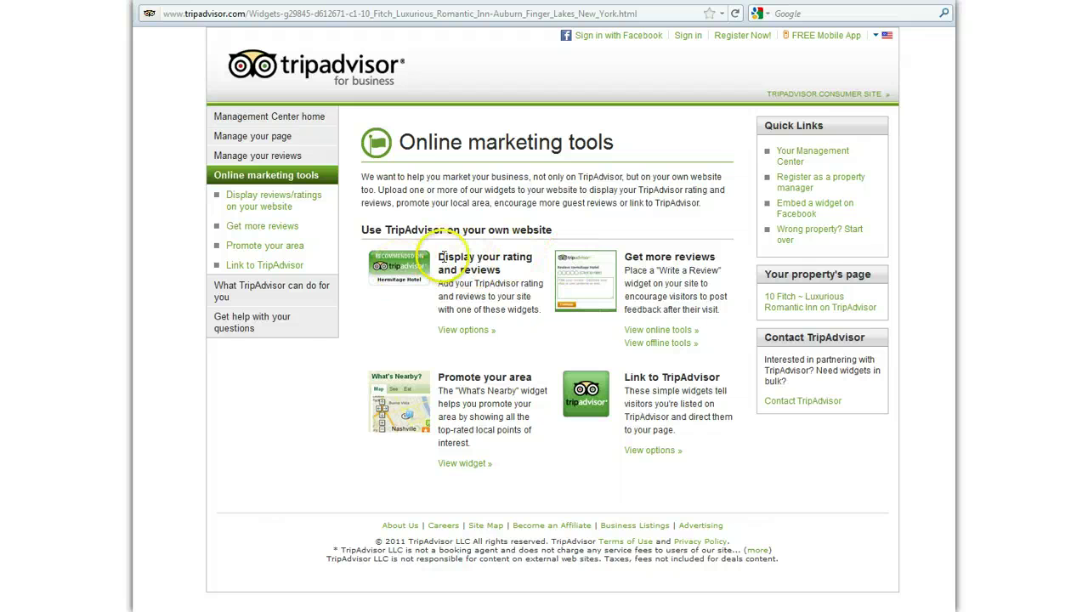
- Open the rating and reviews widget options and select Certificate of Excellence
{"action": "left_click", "coordinate": [454, 333]}
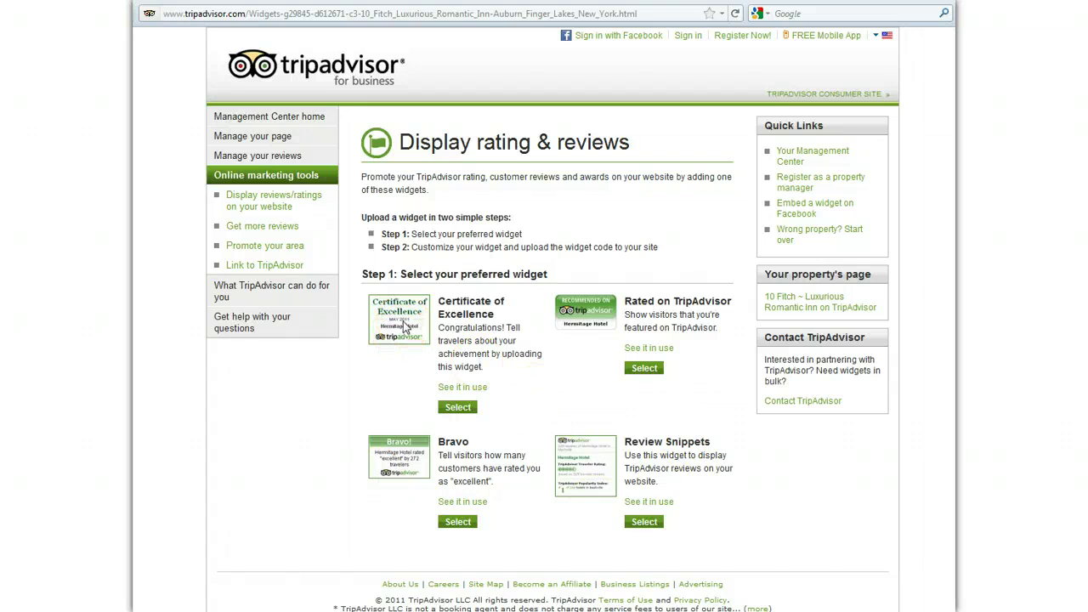
{"action": "left_click", "coordinate": [456, 407]}
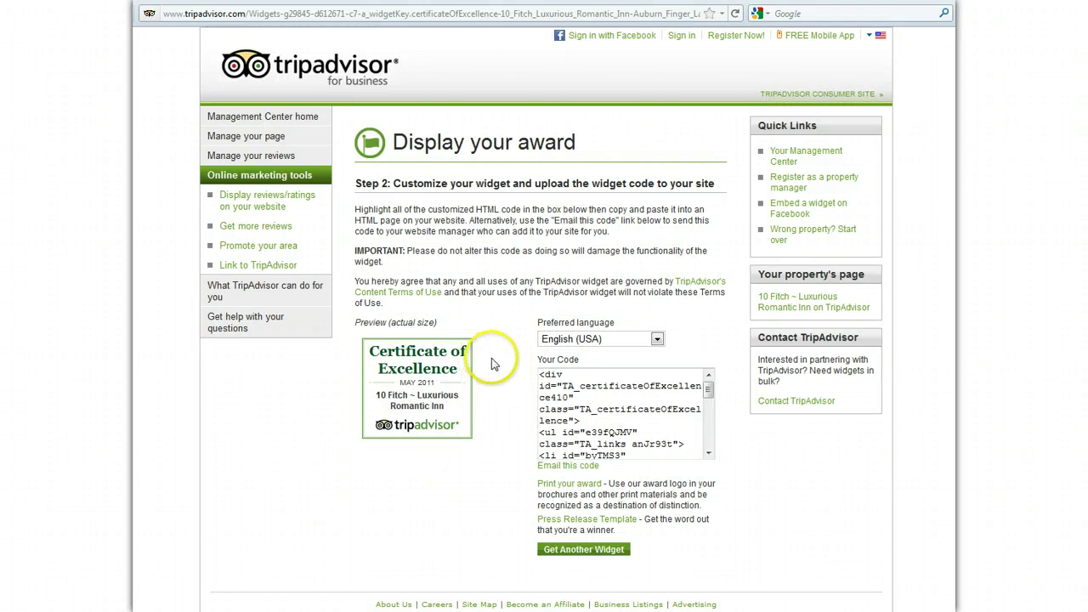
- Keep English (USA) as the preferred language and highlight all the award widget's HTML code
{"action": "left_click", "coordinate": [619, 338]}
{"action": "left_click", "coordinate": [619, 338]}
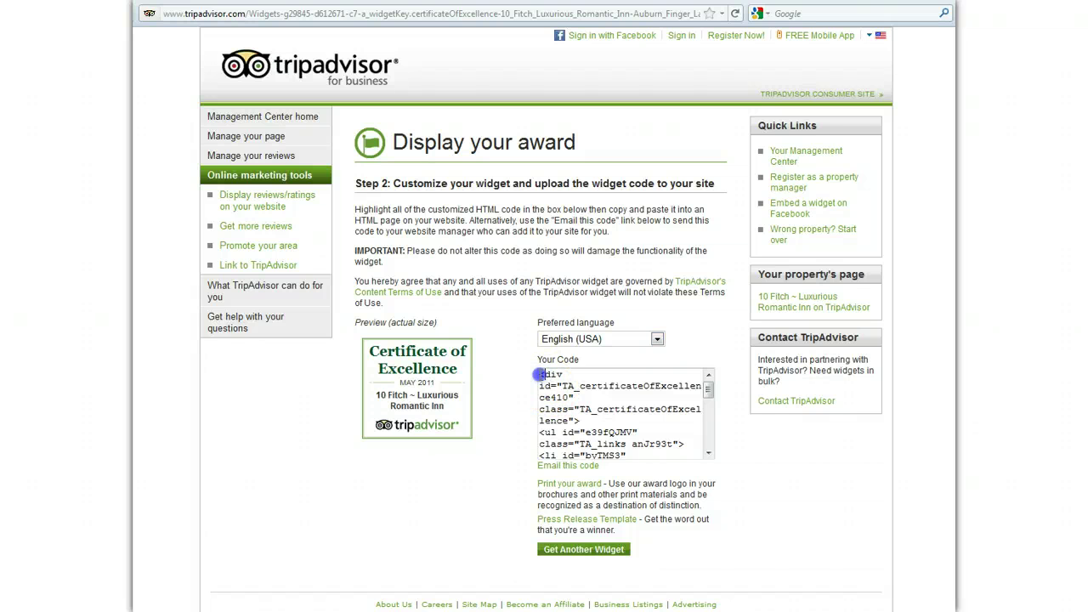
{"action": "left_click_drag", "start_coordinate": [654, 382], "coordinate": [677, 479]}
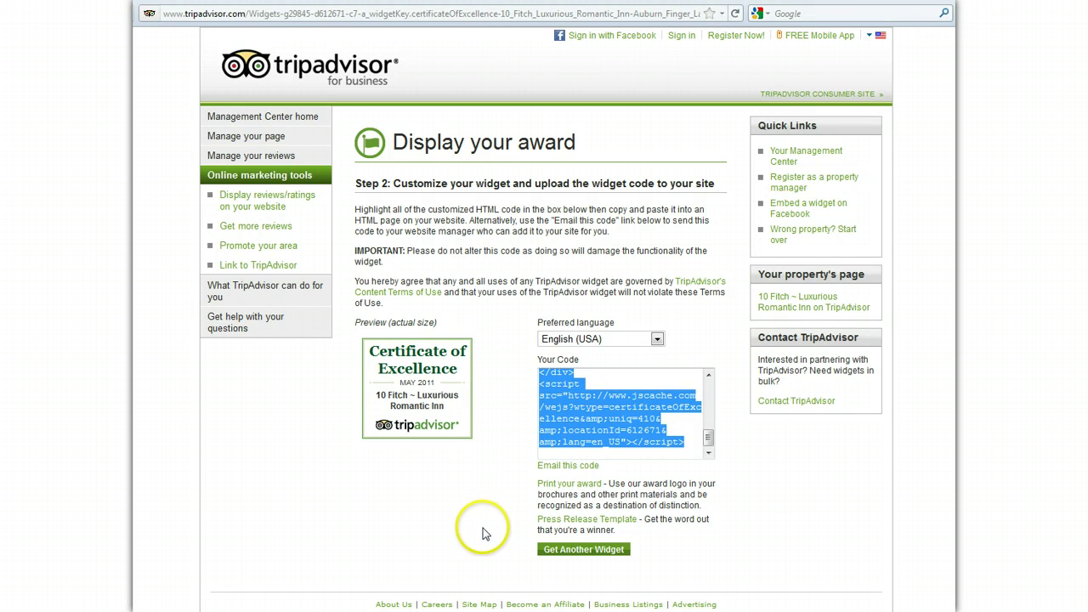
- Return to Get Another Widget and open the Get more reviews online tools
{"action": "left_click", "coordinate": [563, 550]}
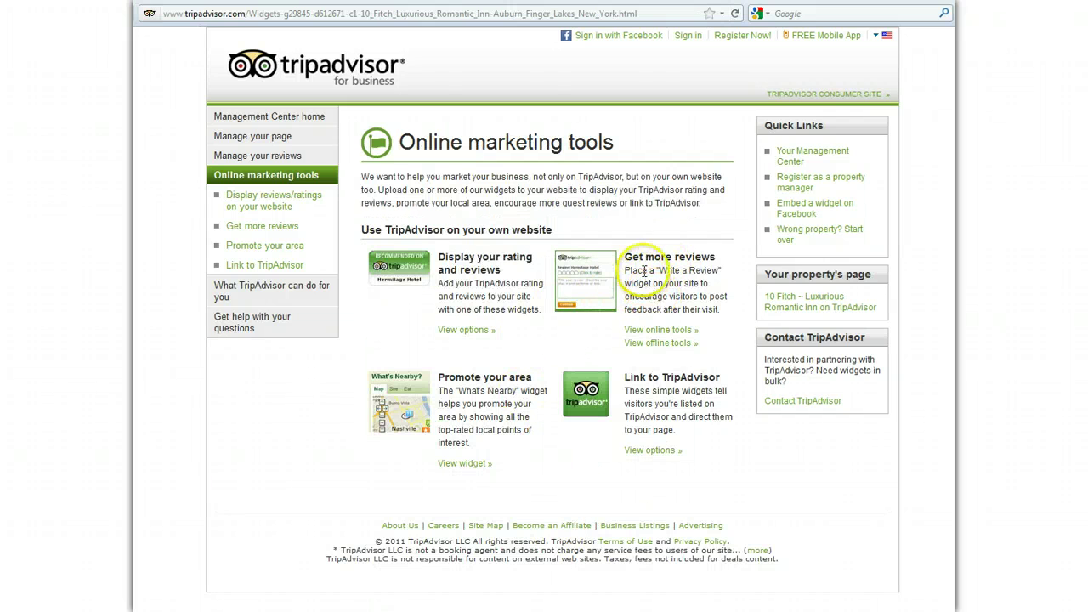
{"action": "left_click", "coordinate": [643, 332]}
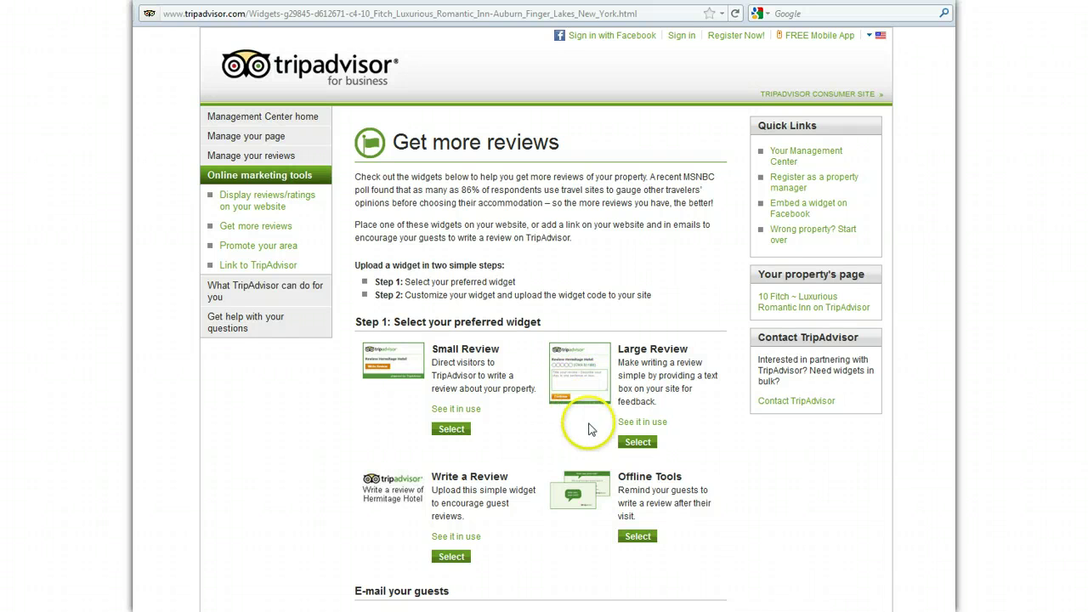
- Preview the Small Review widget on a sample site, close it, and open the rating and reviews widgets
{"action": "left_click", "coordinate": [452, 412]}
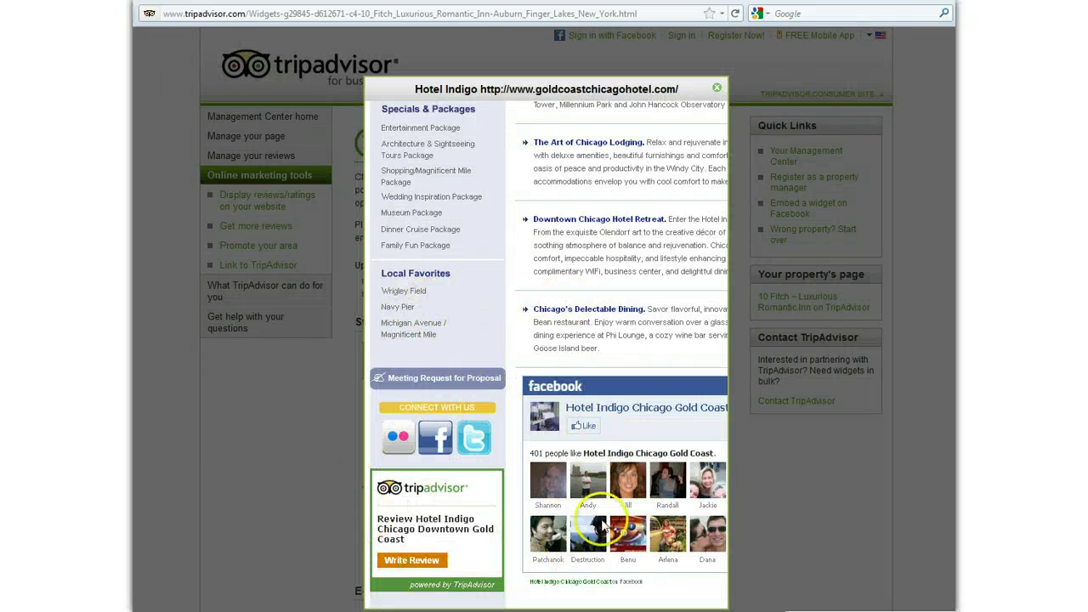
{"action": "left_click", "coordinate": [717, 89]}
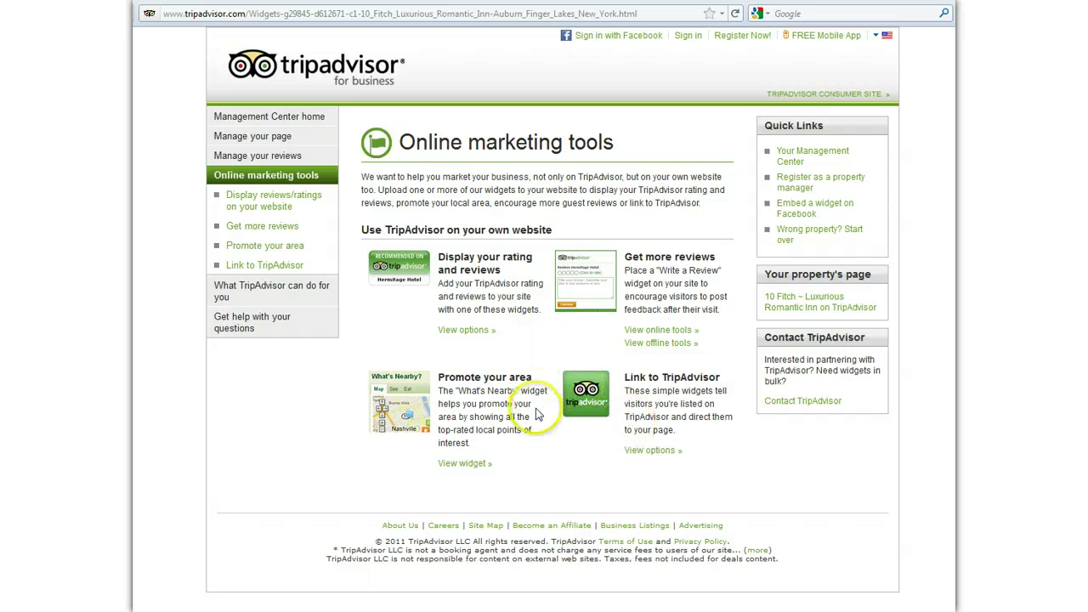
{"action": "left_click", "coordinate": [650, 452]}
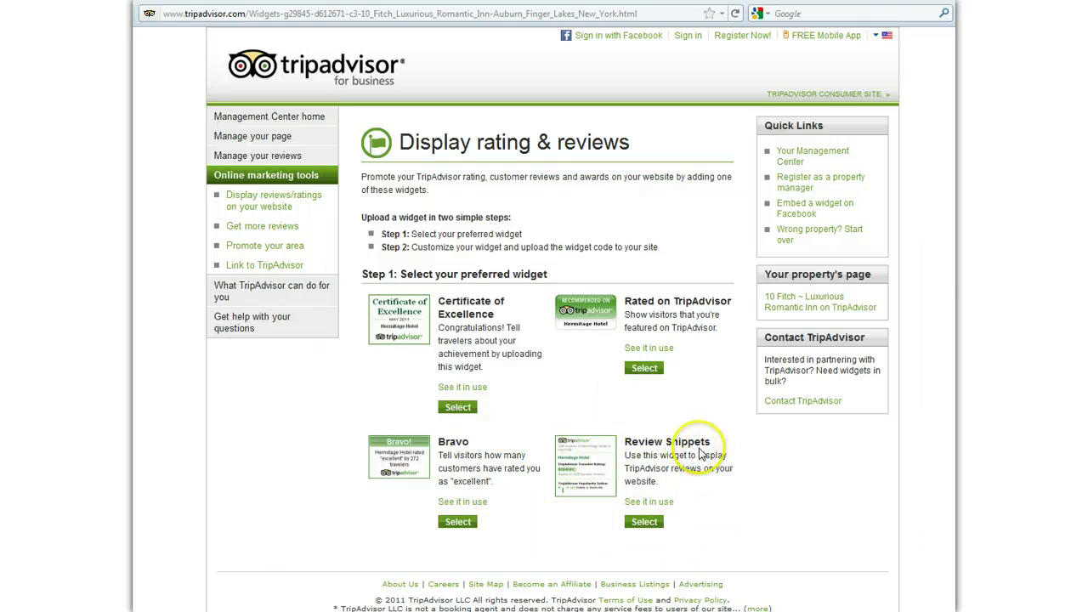
- Select the Review Snippets widget to start customising it
{"action": "left_click", "coordinate": [645, 521]}
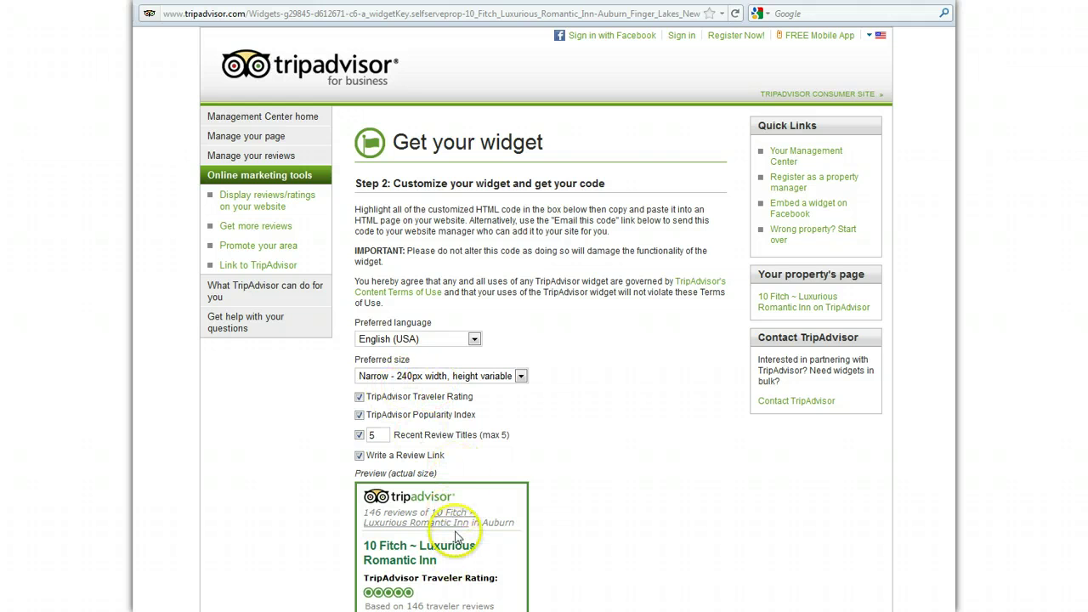
- Set the widget size to Wide - 468px and Recent Review Titles to 3
{"action": "left_click", "coordinate": [449, 380]}
{"action": "left_click", "coordinate": [429, 404]}
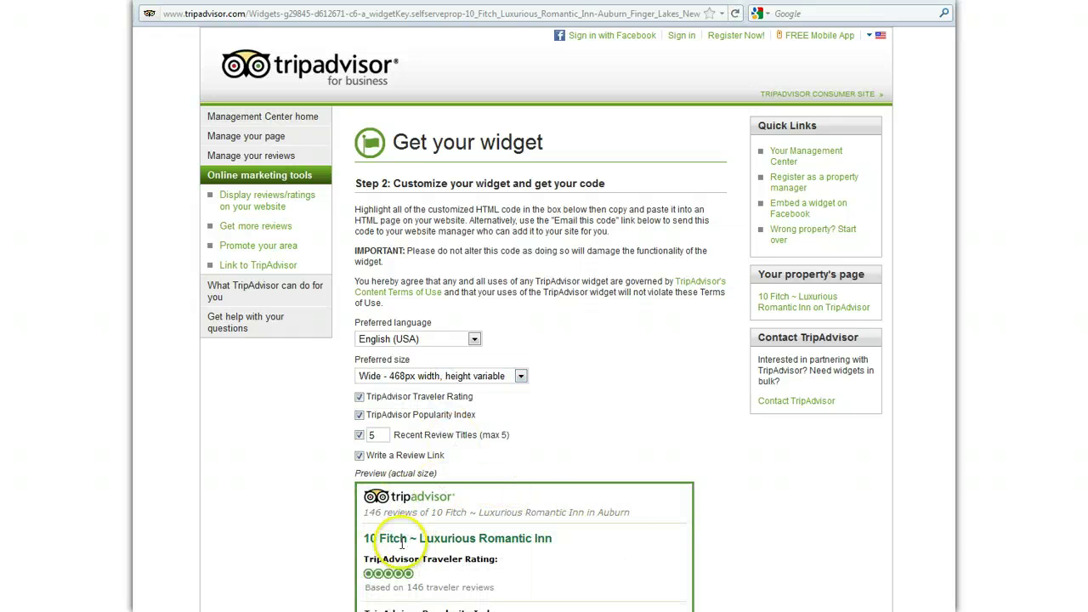
{"action": "double_click", "coordinate": [372, 436]}
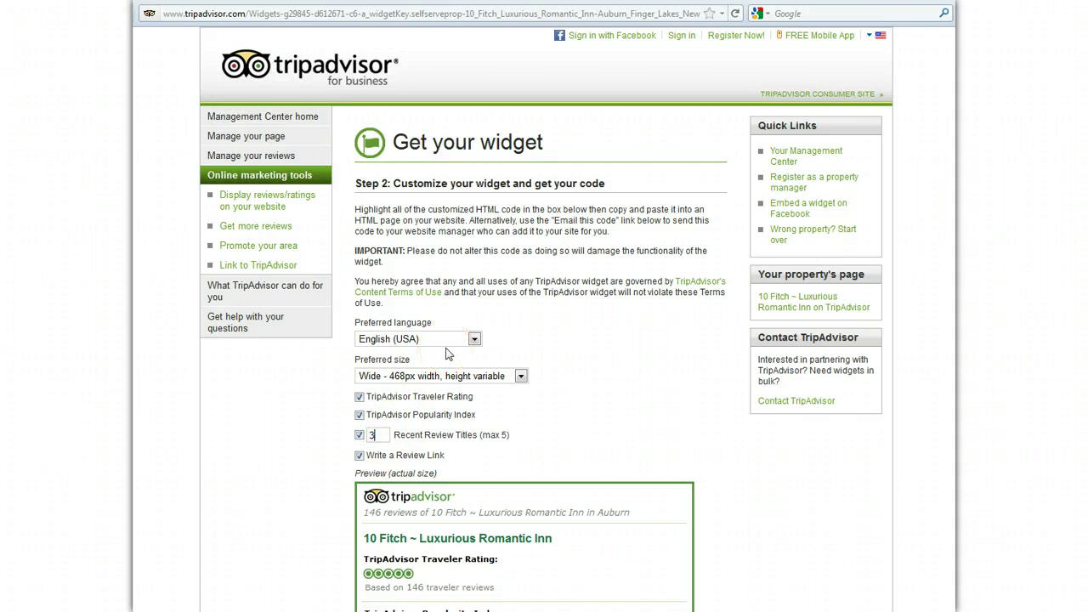
- Keep the Popularity Index included and select all of the widget's HTML code
{"action": "scroll", "coordinate": [660, 349], "scroll_direction": "down", "scroll_amount": 3}
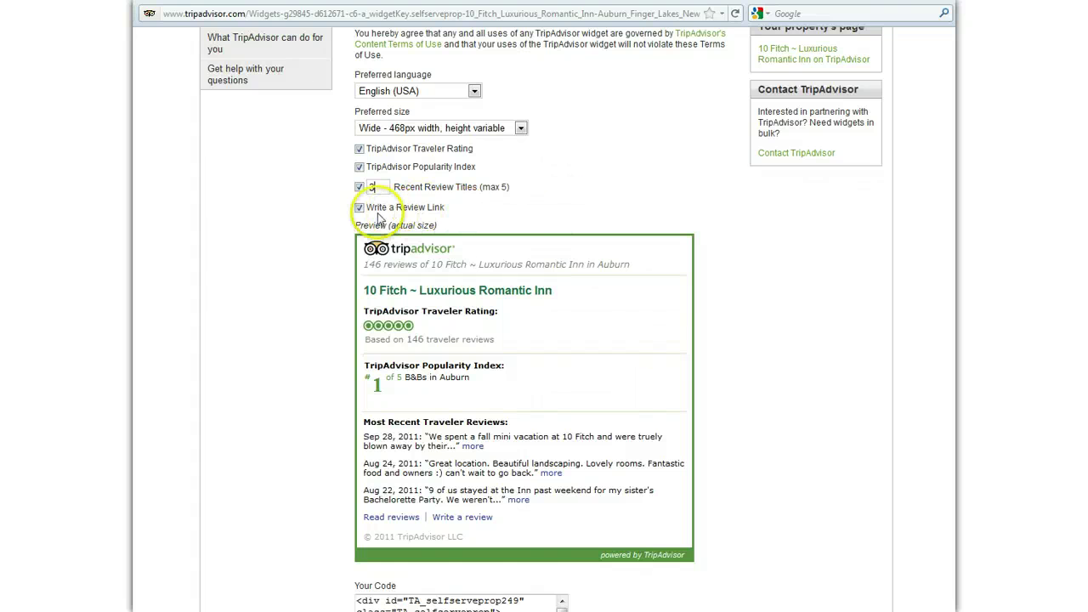
{"action": "left_click", "coordinate": [359, 167]}
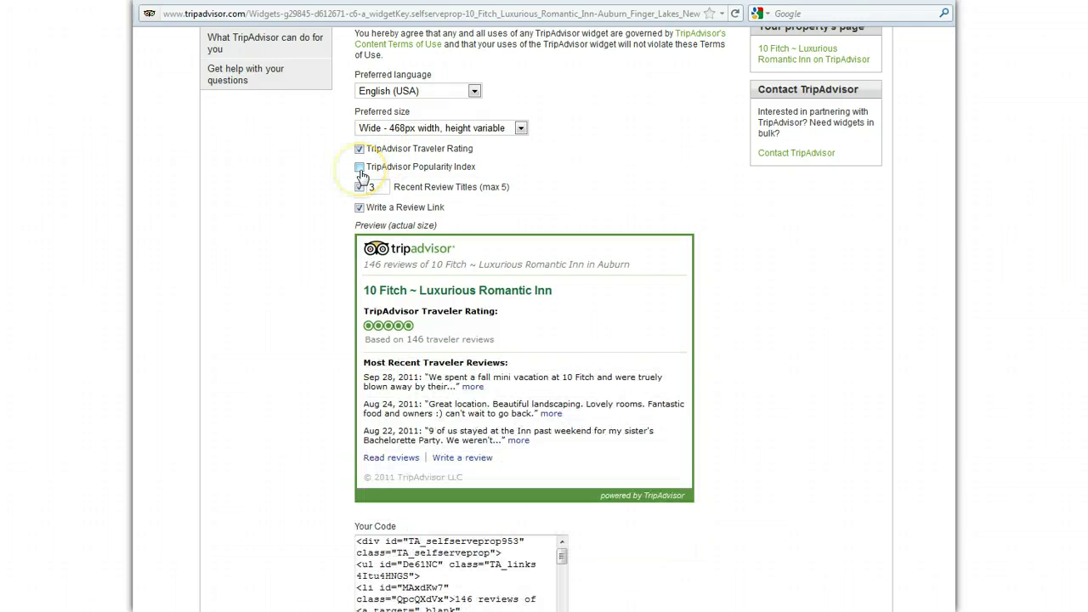
{"action": "left_click", "coordinate": [359, 170]}
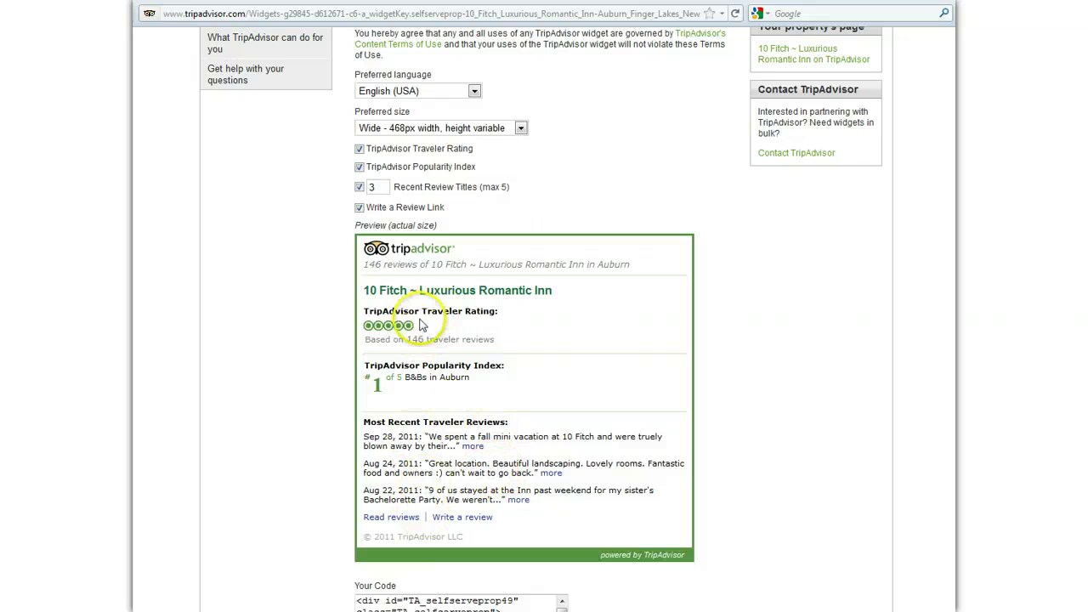
{"action": "scroll", "coordinate": [772, 461], "scroll_direction": "down", "scroll_amount": 3}
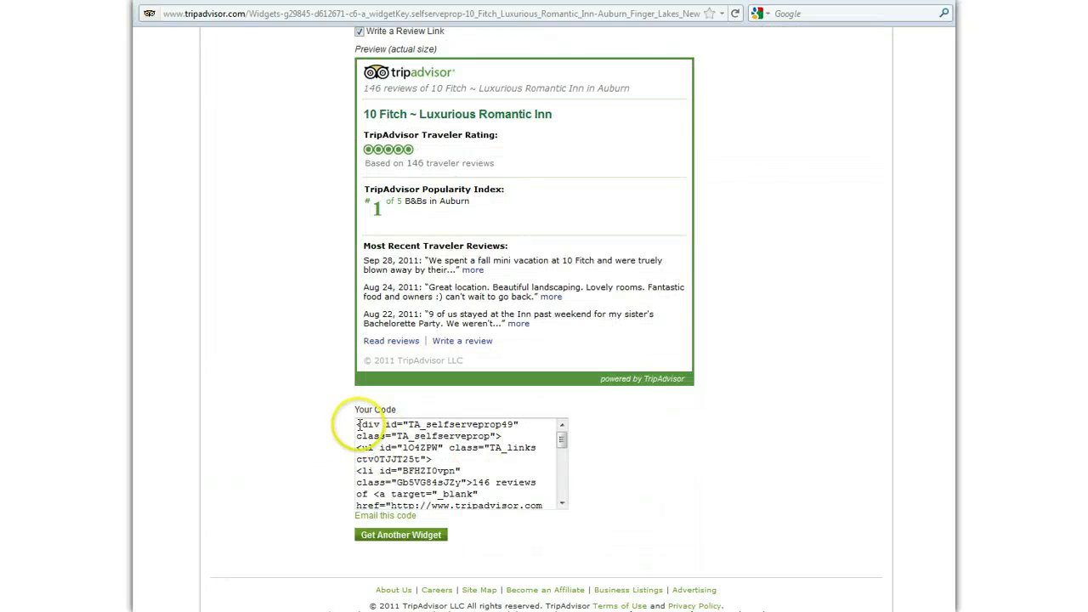
{"action": "left_click", "coordinate": [401, 453]}
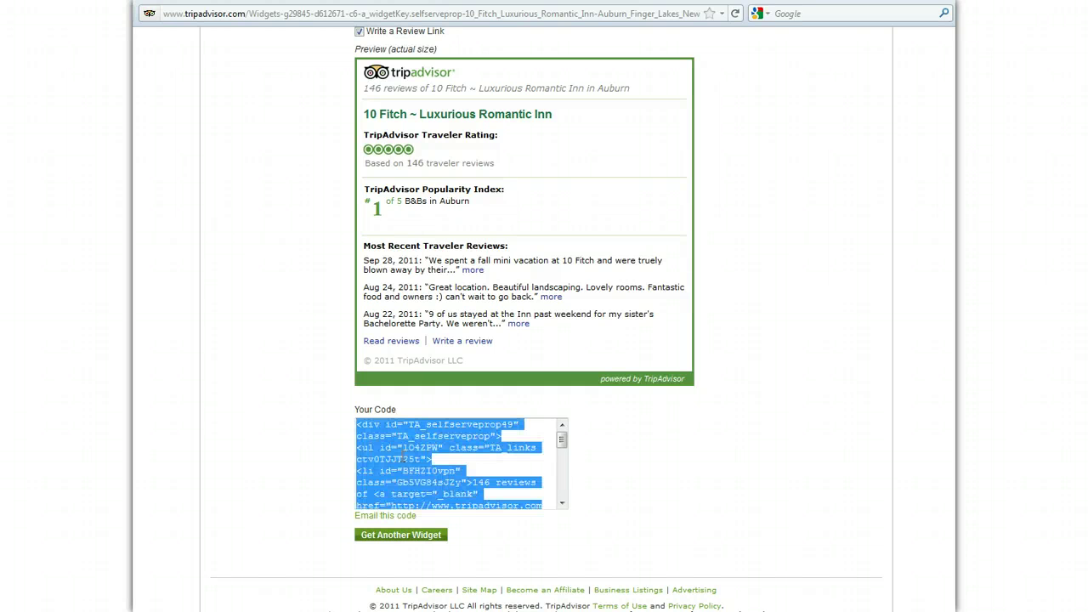